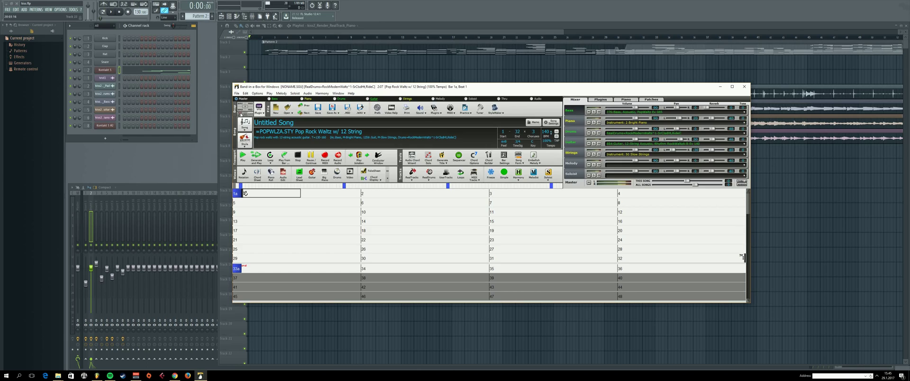
Switch the toolbar to its compact layout and restore the full layout.
left_click(240, 114)
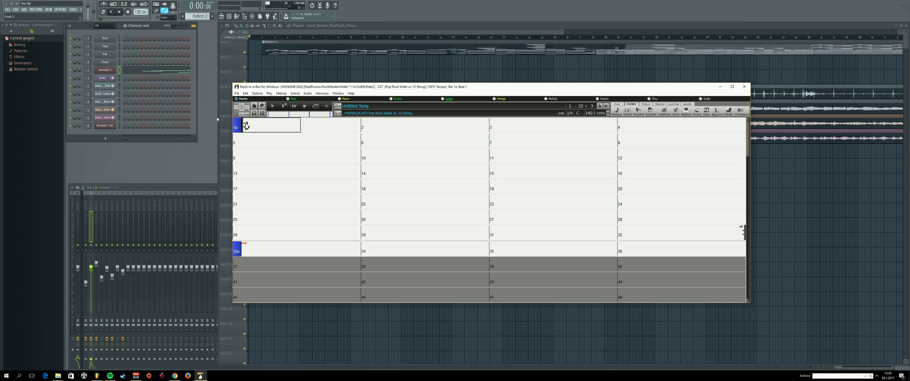
left_click(243, 115)
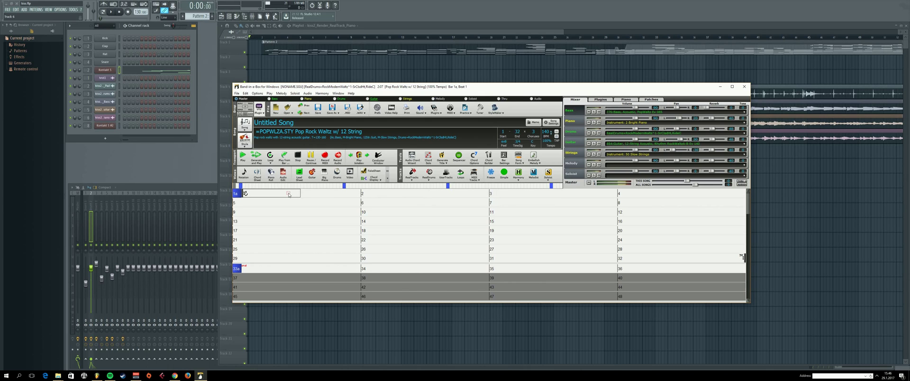
key("Right")
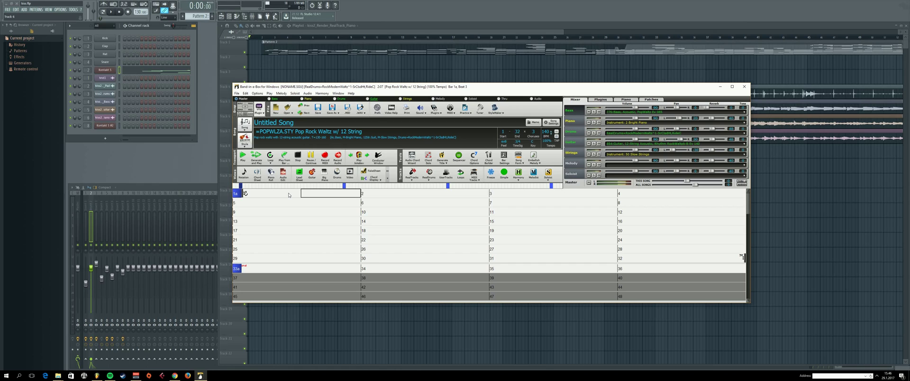
key("Down")
key("Left")
key("Right")
key("Up")
key("Right")
key("Down")
key("Up")
key("Left")
key("Right")
Enter the chords D on beat 3 of bar 1, E7 in bar 2, G in bar 3 and D#/A in bar 4.
key("Left")
type("D")
key("Return")
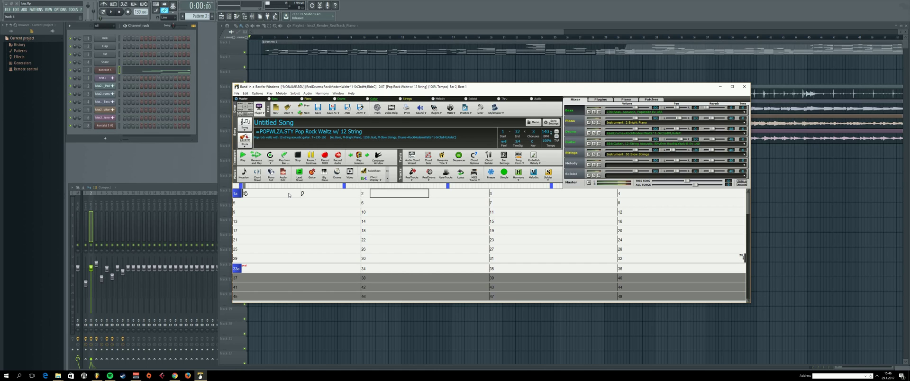
type("E7")
key("Return")
key("Return")
type("G")
key("Return")
key("Return")
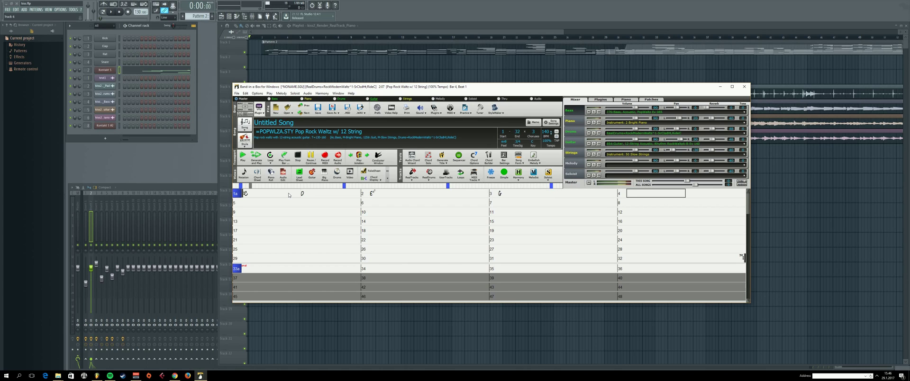
type("D#")
key("Return")
key("Left")
Look through the arrangement options in the preferences and leave them without changes.
left_click(282, 93)
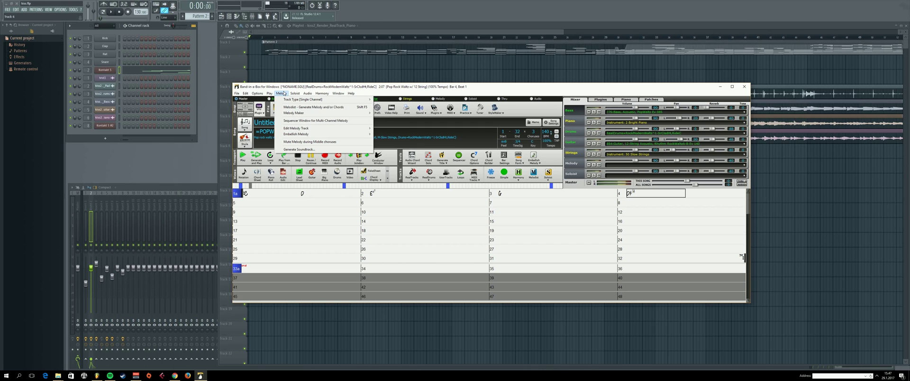
mouse_move(258, 93)
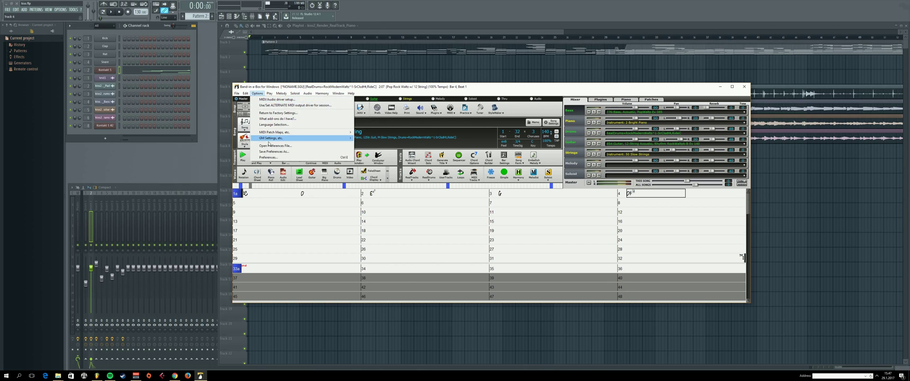
left_click(269, 157)
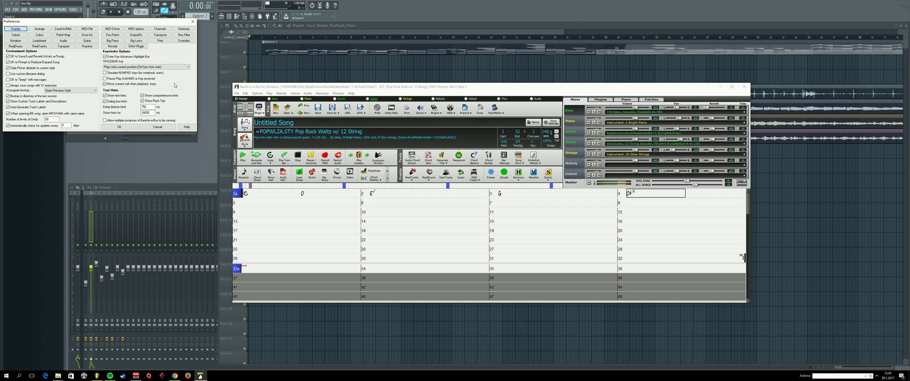
left_click(34, 30)
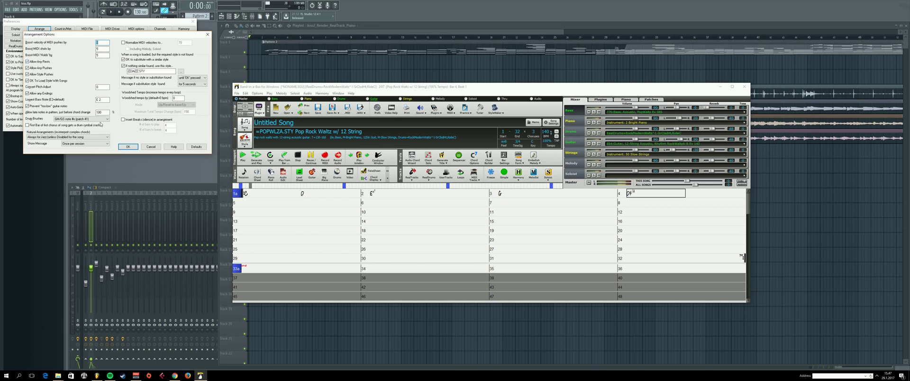
left_click(149, 146)
key("Escape")
left_click(376, 108)
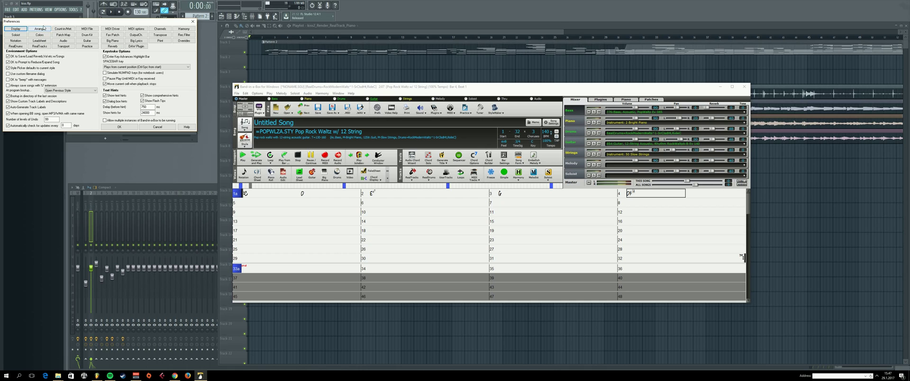
Examine the MIDI and audio driver setup, and close it and the preferences without changes.
left_click(113, 29)
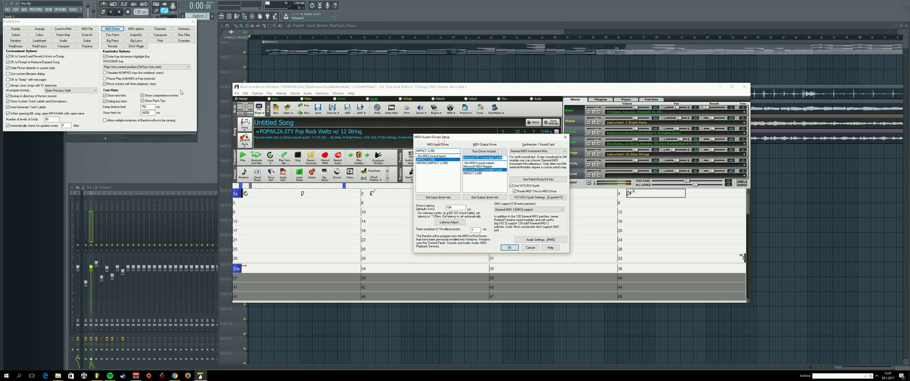
left_click_drag(431, 137, 151, 79)
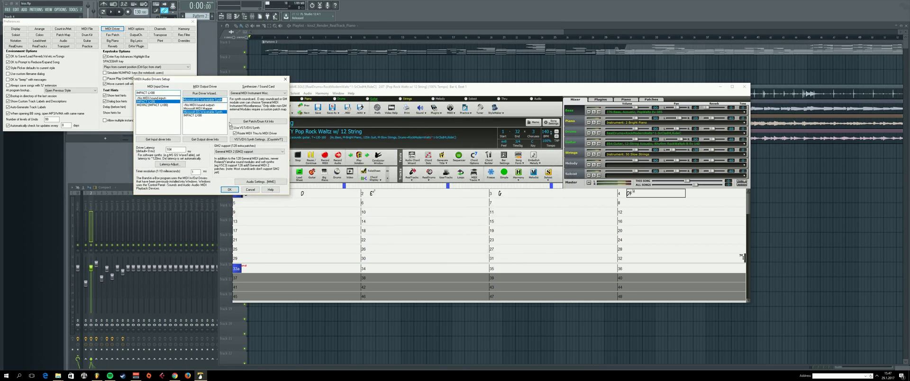
left_click(250, 189)
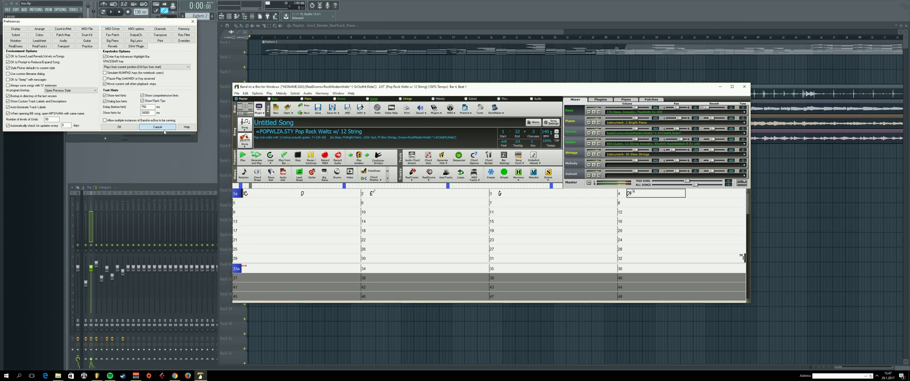
left_click(164, 132)
Set the minimum number of auto-adjusted chord sheet rows to 7 in the display options.
right_click(265, 194)
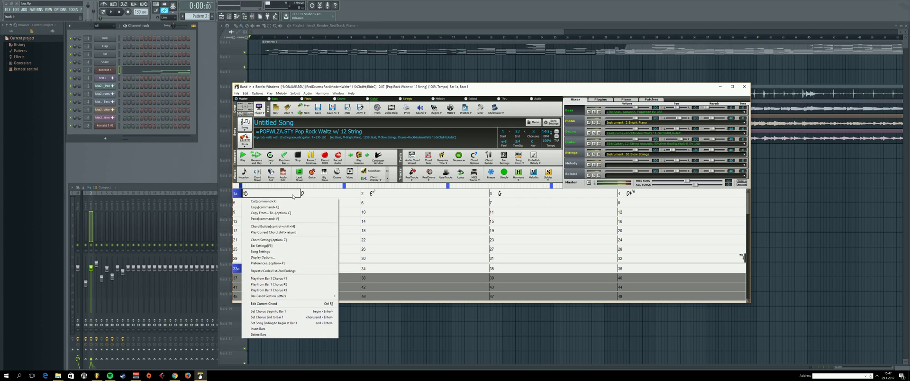
left_click(262, 257)
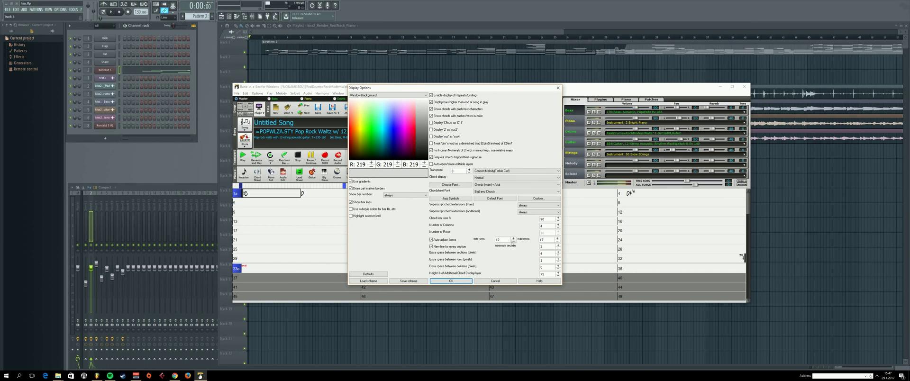
left_click(513, 242)
left_click(513, 242)
left_click(514, 241)
left_click(513, 242)
left_click(513, 242)
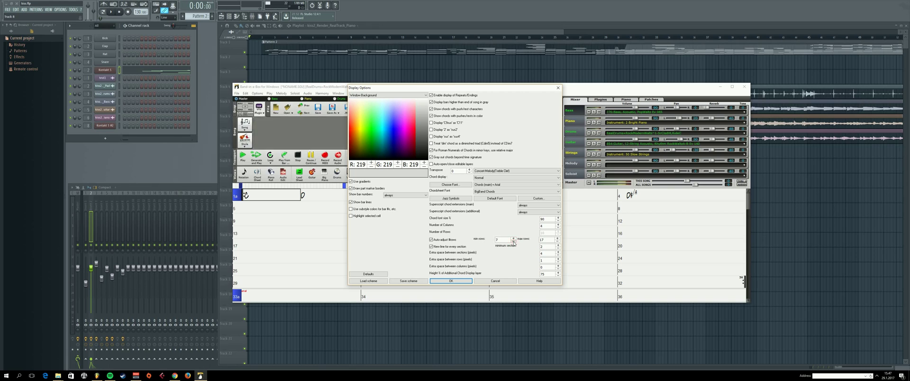
left_click(445, 281)
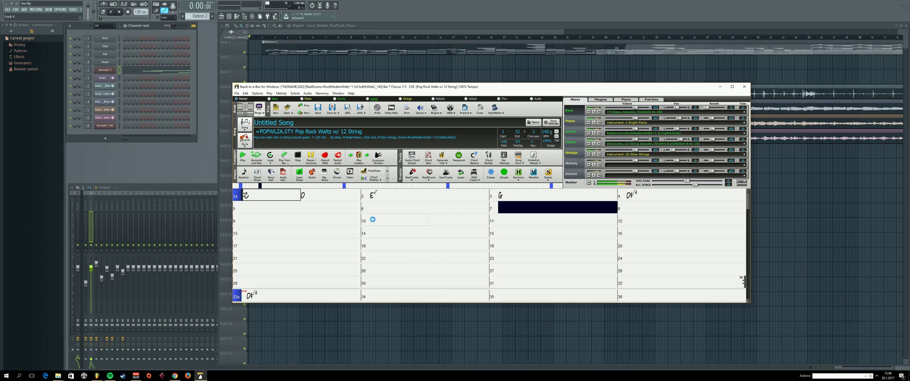
Stop playback and delete all chords in bars 1 to 4.
key("Escape")
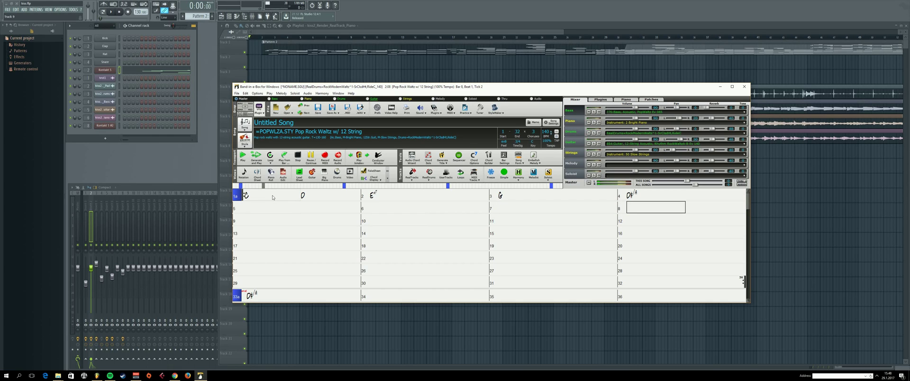
left_click_drag(264, 198, 632, 201)
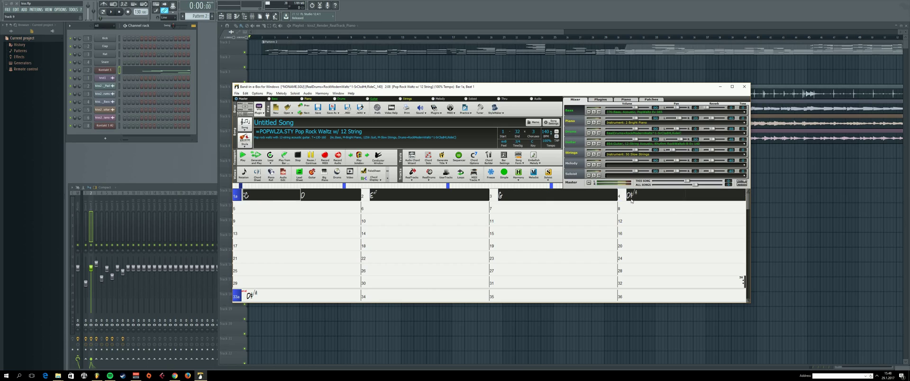
key("Delete")
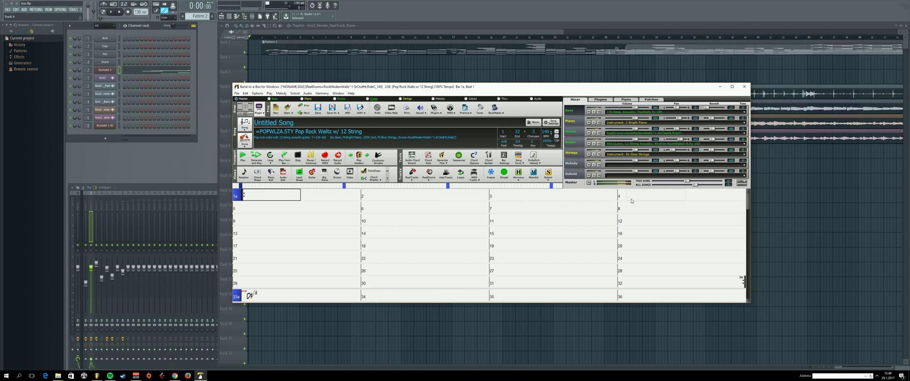
Enter the chords C, D, G and Em on the first beats of bars 1 to 4.
type("c")
key("Return")
key("Return")
type("d")
key("Return")
key("Return")
type("g")
key("Return")
key("Return")
type("e7")
key("Return")
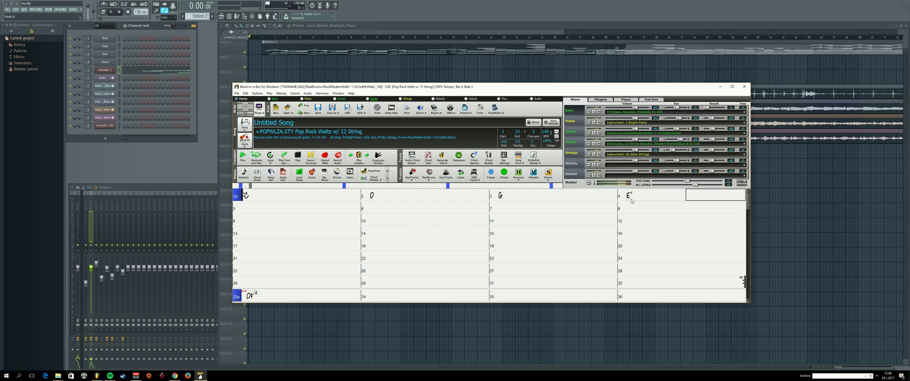
Copy the chords of bars 1 to 4 into bars 5 to 8.
left_click_drag(265, 196, 703, 195)
left_click(254, 210)
key("ctrl+v")
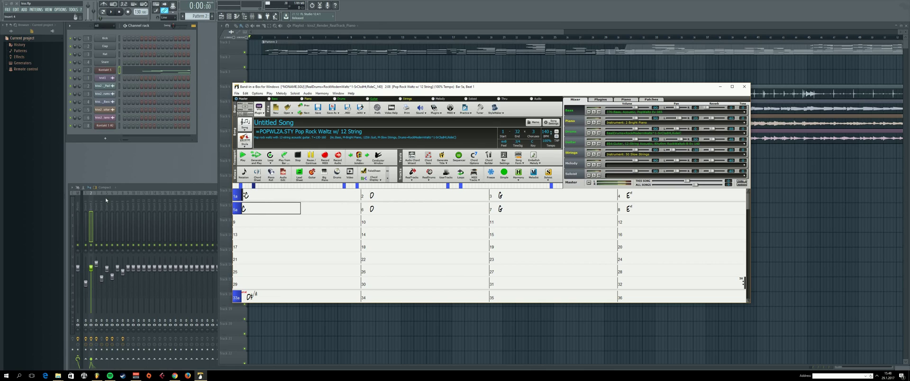
Play the arrangement from bar 1 to hear the eight bars of chords, and stop playback.
left_click(246, 195)
key("F4")
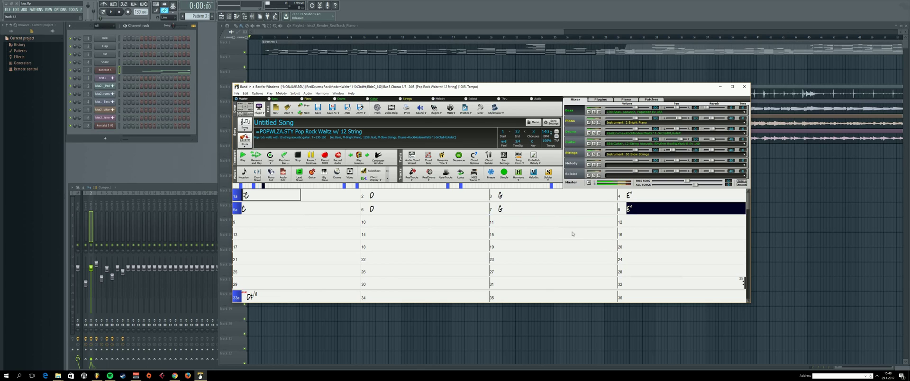
key("Escape")
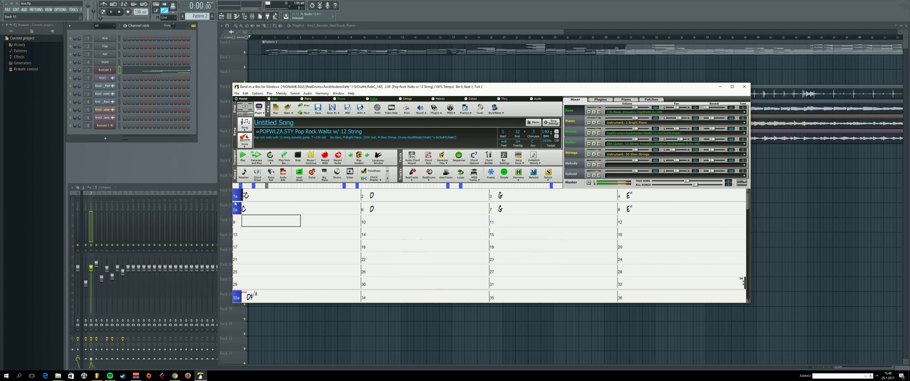
Replace the G chords in bars 3 and 7 with Em and clear the chords in bars 4 and 8.
left_click(518, 197)
type("E")
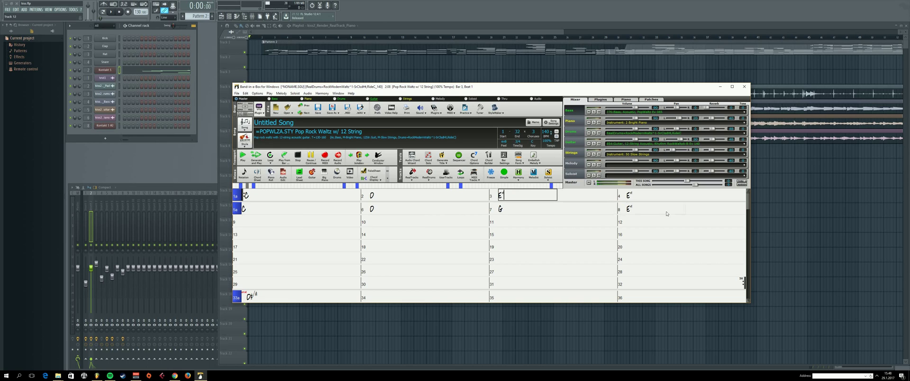
left_click(619, 196)
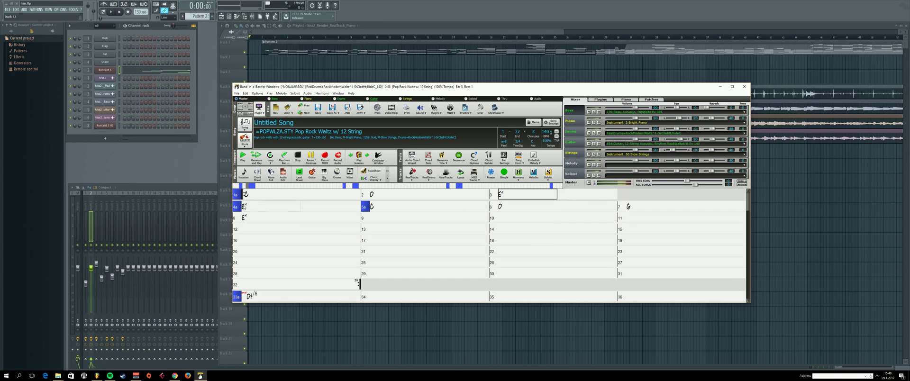
left_click(236, 207)
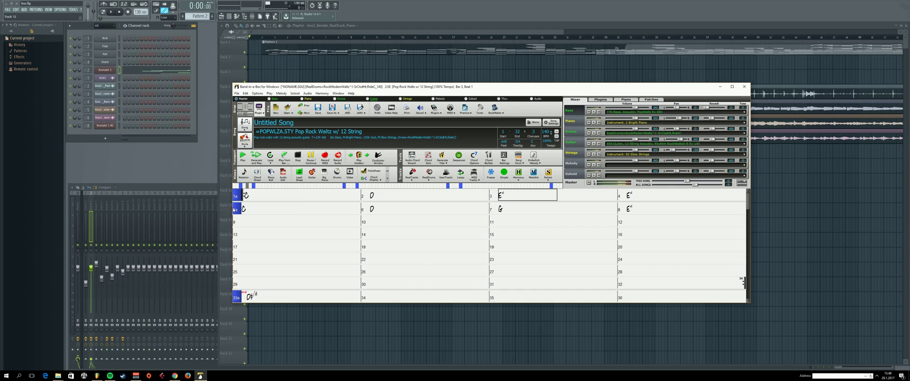
key("Return")
left_click(520, 209)
type("E")
key("Return")
Enter the chords C, D and Em in bars 9, 10 and 11.
left_click(270, 222)
type("C")
key("Return")
key("Return")
type("D")
key("Return")
key("Return")
key("Return")
key("Left")
type("E")
key("Return")
Enter the chords C, D and Em in bars 13, 14 and 15.
left_click(266, 208)
left_click_drag(264, 209, 516, 227)
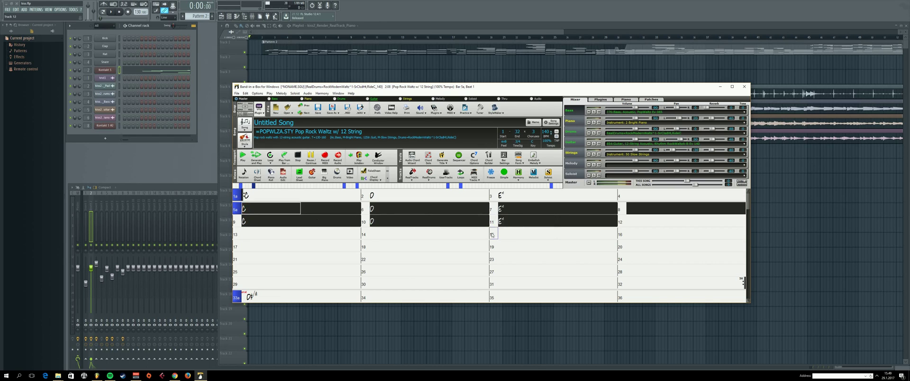
left_click(259, 234)
type("C")
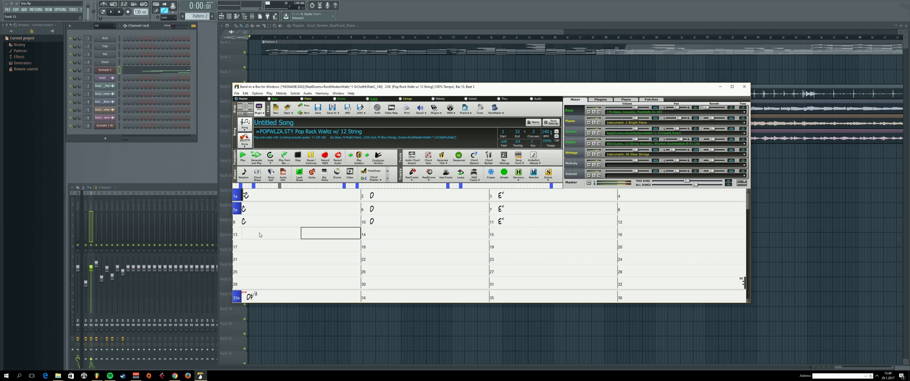
key("Return")
type("D")
key("Return")
type("Em")
Enter the chords C, D and Em in bars 17, 18 and 19.
key("Down")
key("Left")
key("Left")
key("Left")
key("Left")
key("Left")
key("Right")
type("C")
key("Return")
type("D")
key("Return")
key("Right")
type("Em")
key("Return")
Insert a B part marker at bar 21.
key("Down")
key("Left")
key("Left")
key("Left")
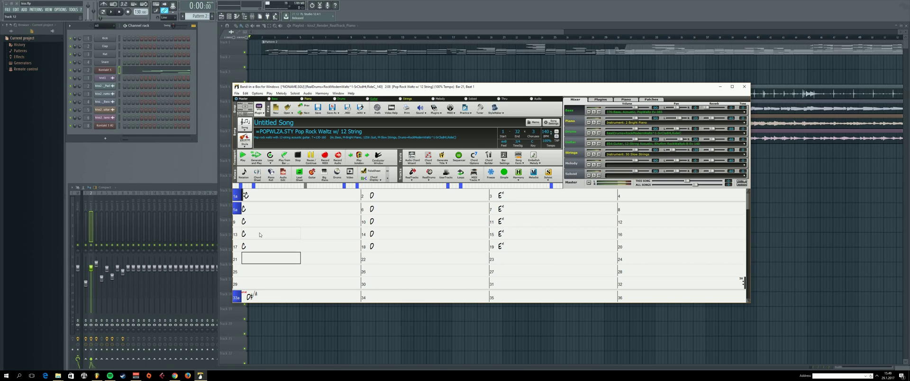
left_click(236, 258)
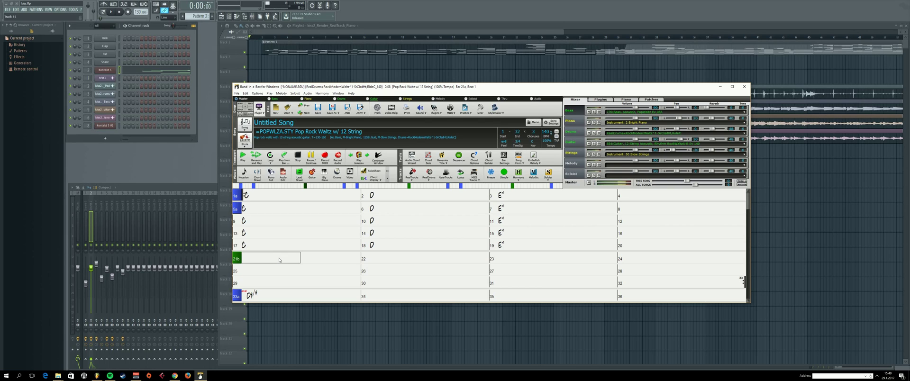
Enter G in bar 21 and Em in bar 23.
type("G")
key("Return")
key("Return")
type("E")
key("Return")
key("Return")
key("Return")
key("Return")
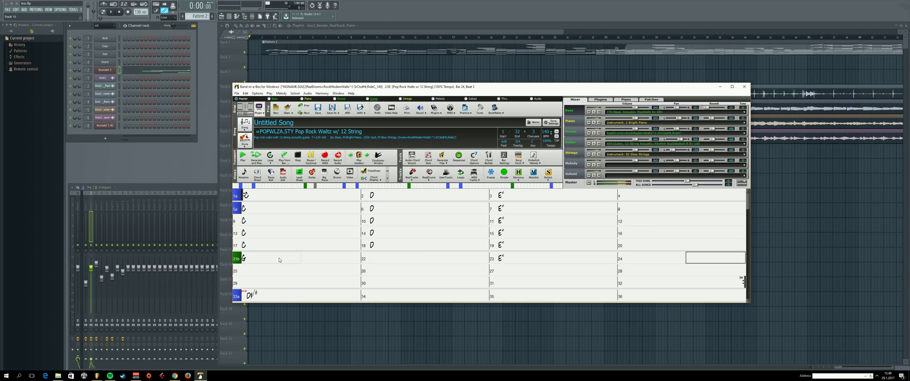
Enter G in bar 25 and Em in bar 27.
type("G")
key("Return")
key("Return")
key("Return")
key("Return")
type("E")
key("Return")
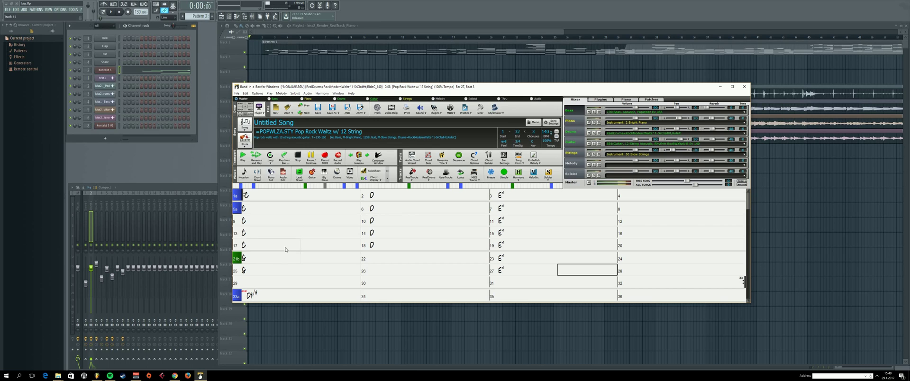
Play the Pop Rock Waltz arrangement from bar 1 and stop the playback.
left_click(263, 195)
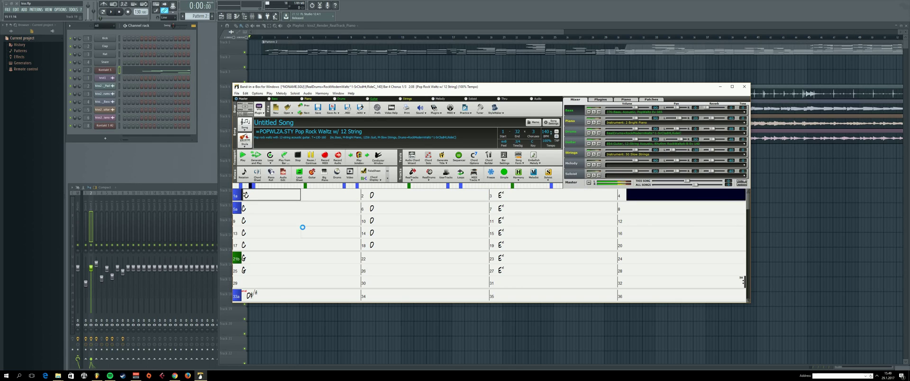
left_click(877, 377)
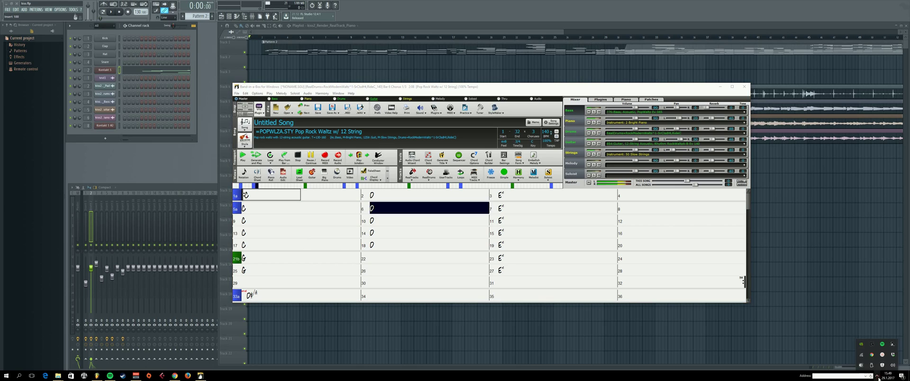
left_click(883, 354)
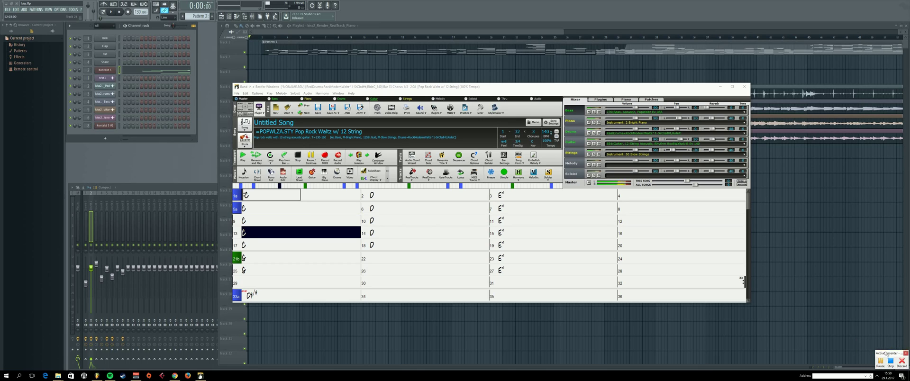
left_click(335, 295)
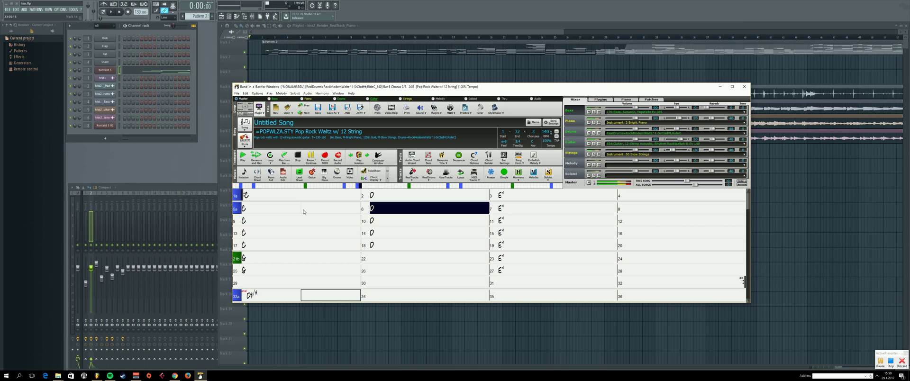
key("Escape")
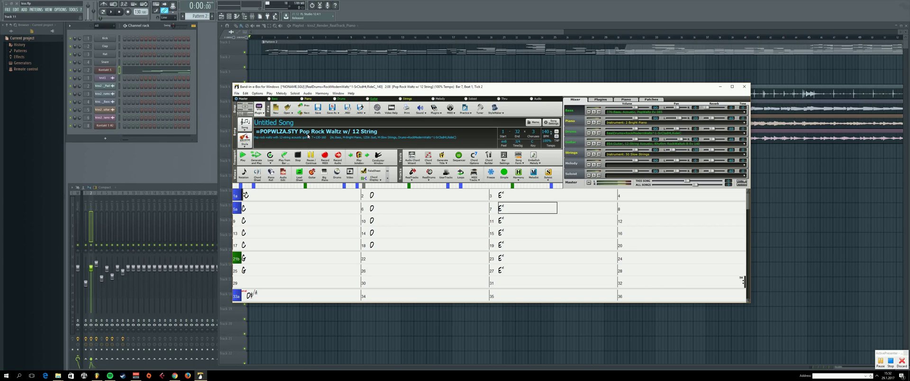
Preview the =PATS1GP Pop Country Swing w/ Pedal Steel style, apply it to the song and play from bar 1.
left_click(372, 135)
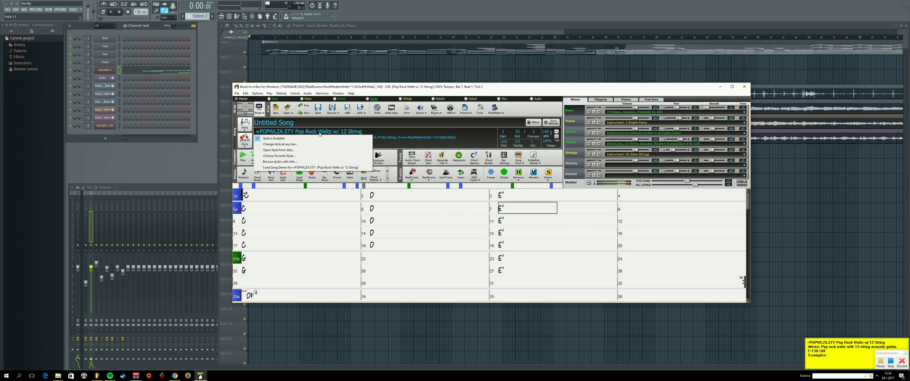
left_click(293, 162)
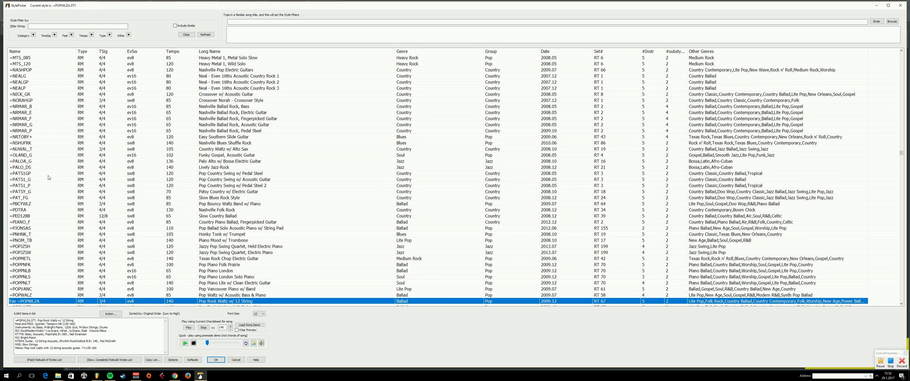
left_click(67, 178)
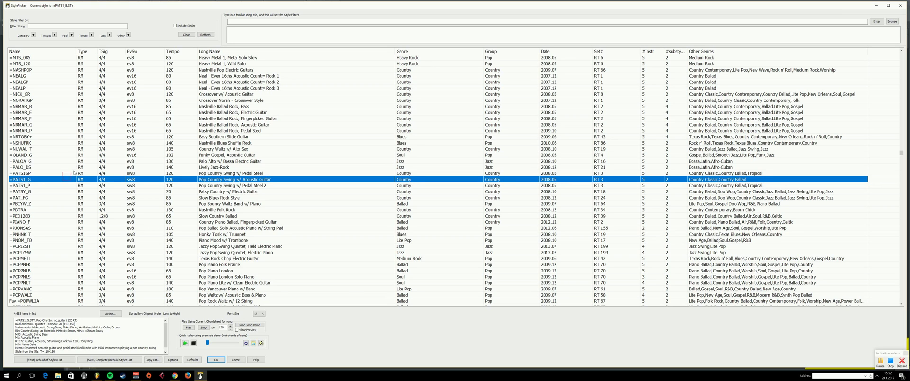
left_click(71, 173)
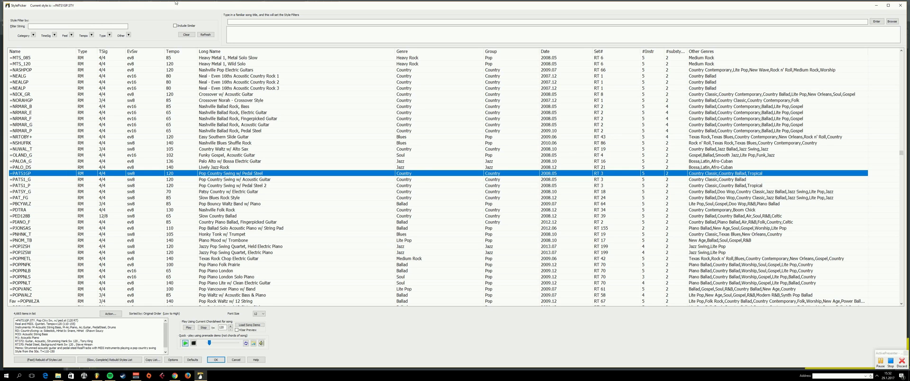
left_click_drag(175, 6, 175, 4)
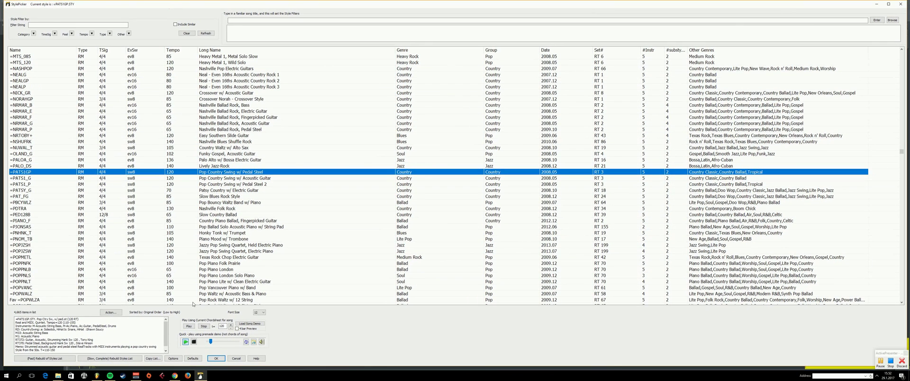
left_click(194, 342)
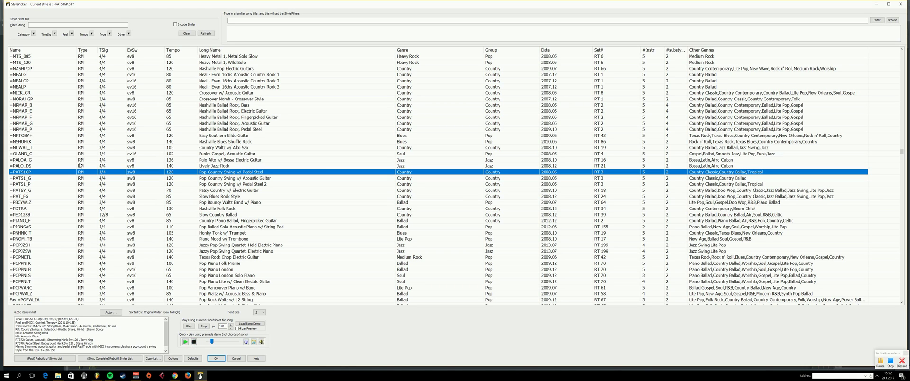
left_click(215, 358)
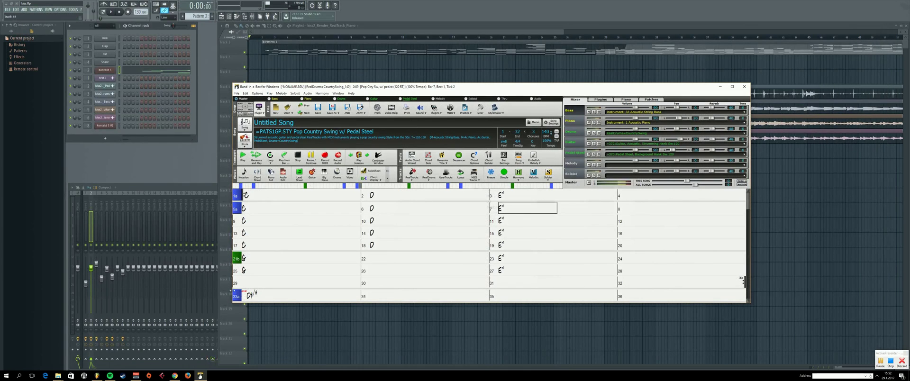
left_click(253, 199)
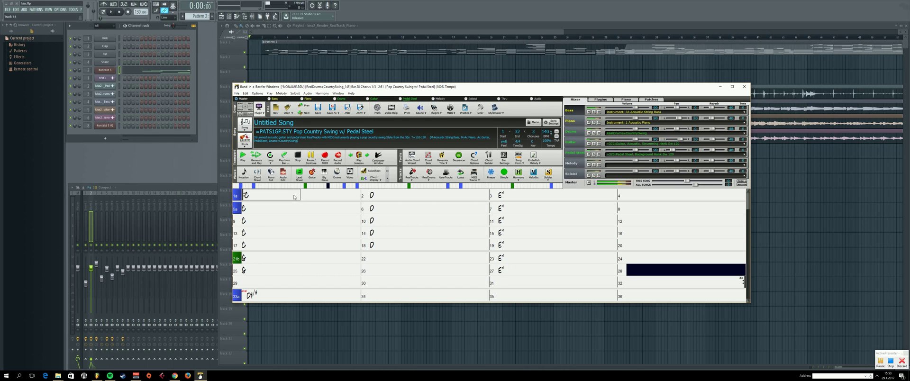
Try other styles in the StylePicker and apply =MODER_G Country Soft, Acoustic Guitar to the song.
left_click(245, 139)
left_click(251, 160)
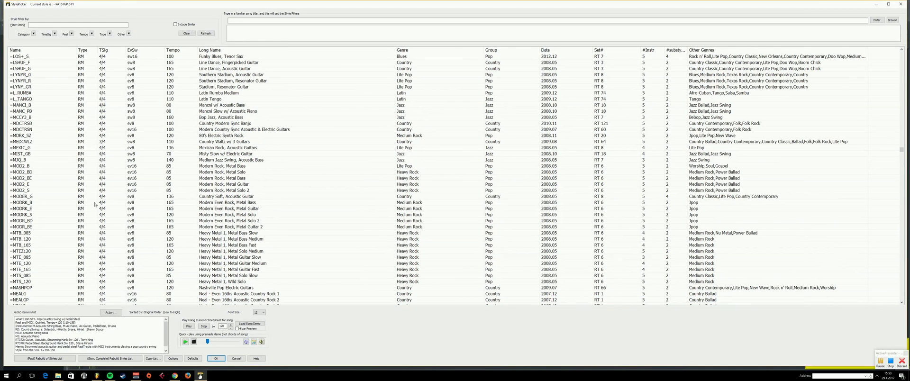
left_click(122, 214)
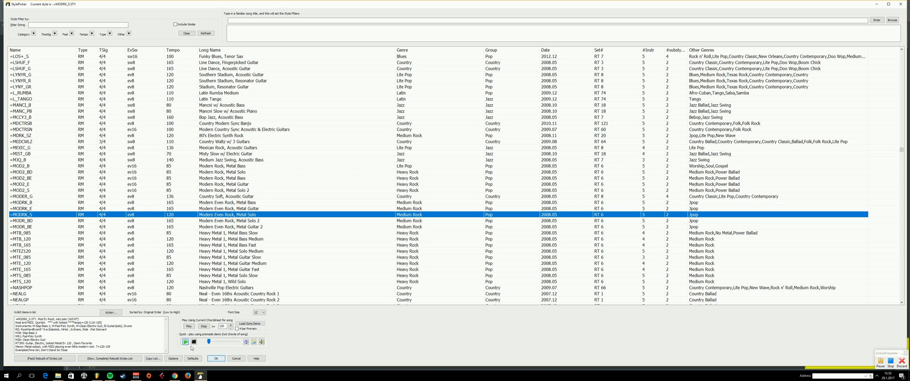
left_click(141, 148)
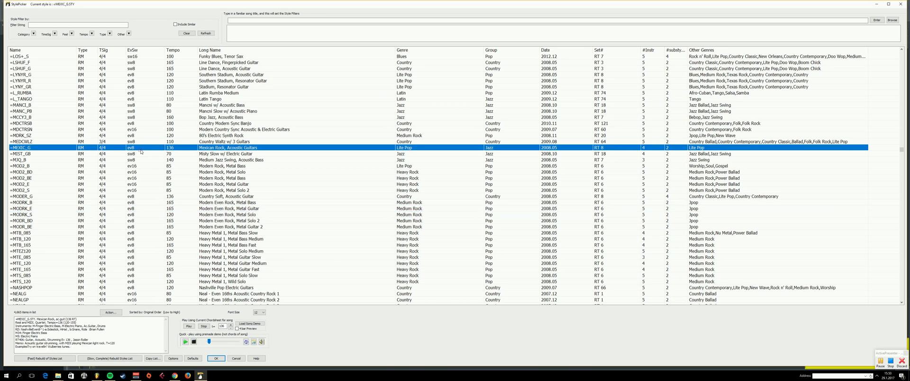
left_click(144, 196)
key("Return")
Play the song from bar 1 in the Country Soft style and stop the playback.
left_click(254, 198)
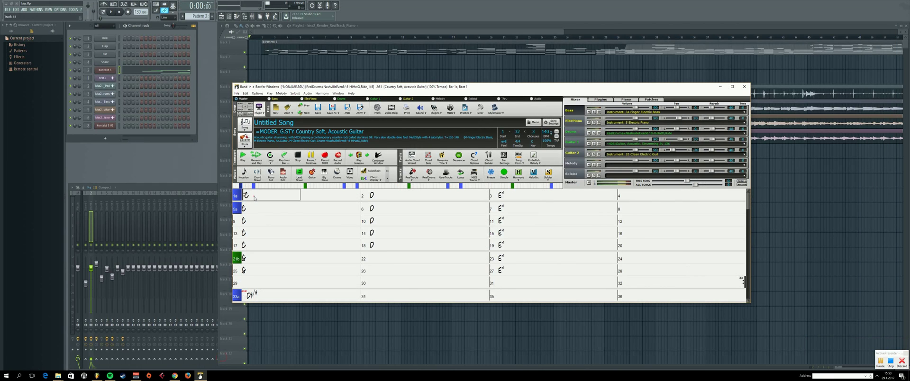
left_click(243, 156)
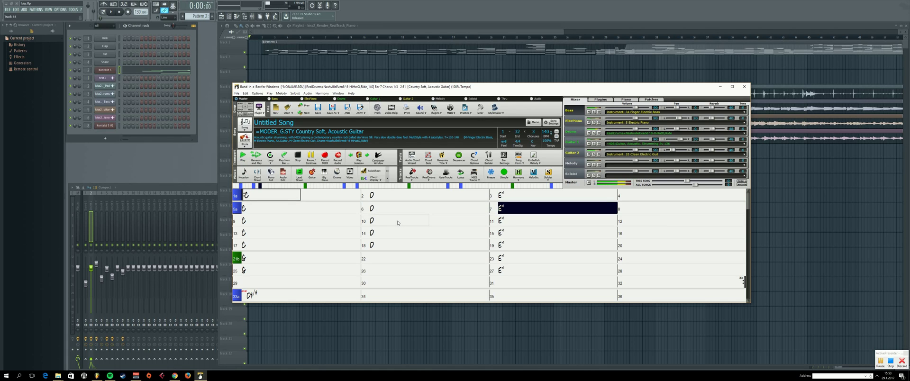
left_click(298, 155)
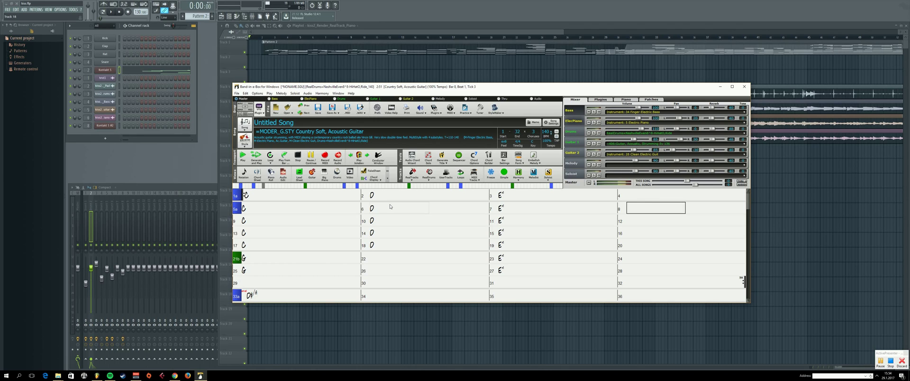
Open the recently used song kiss2.SGU and play its arrangement.
left_click(237, 93)
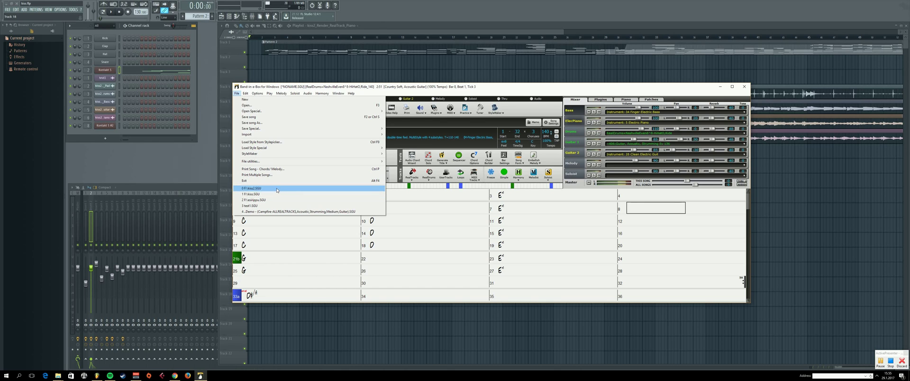
left_click(277, 189)
left_click(111, 96)
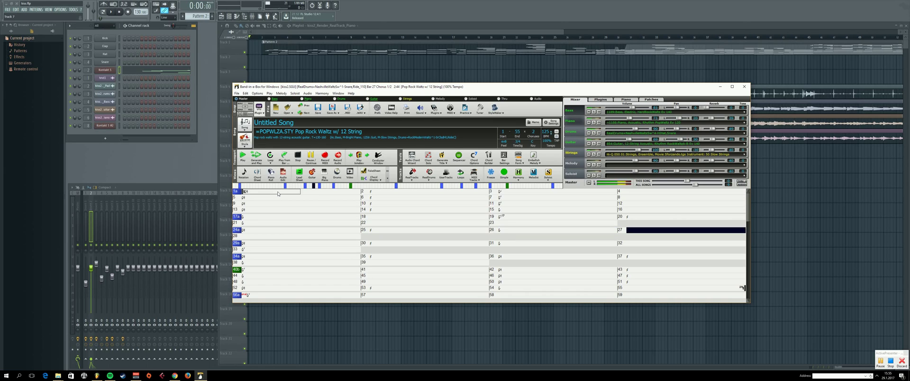
left_click(274, 274)
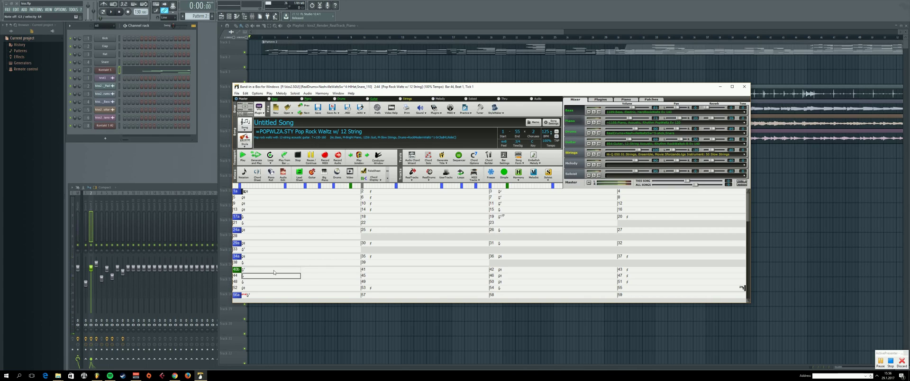
key("Escape")
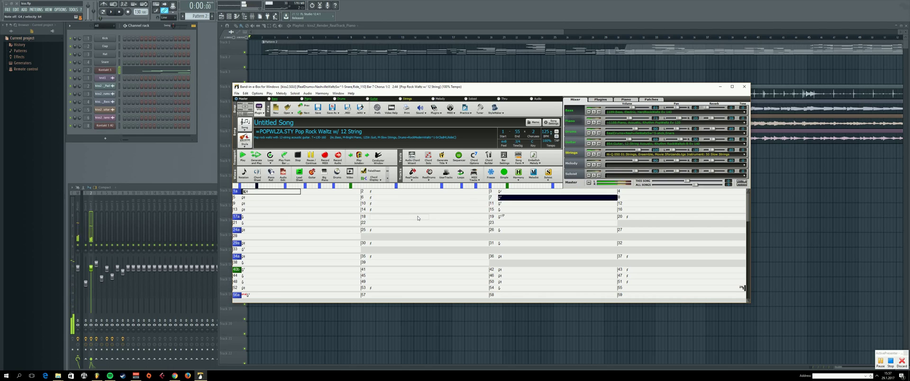
key("Escape")
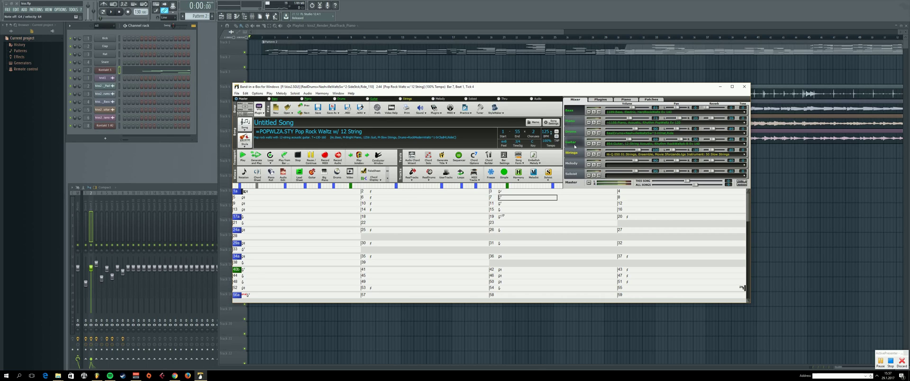
Switch to FL Studio and play the playlist with the rendered RealTracks from near its start.
left_click_drag(416, 89, 483, 167)
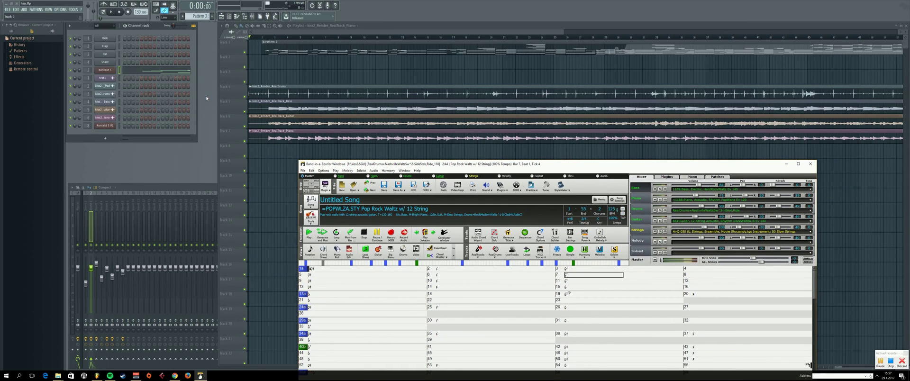
left_click_drag(328, 165, 287, 155)
left_click(181, 185)
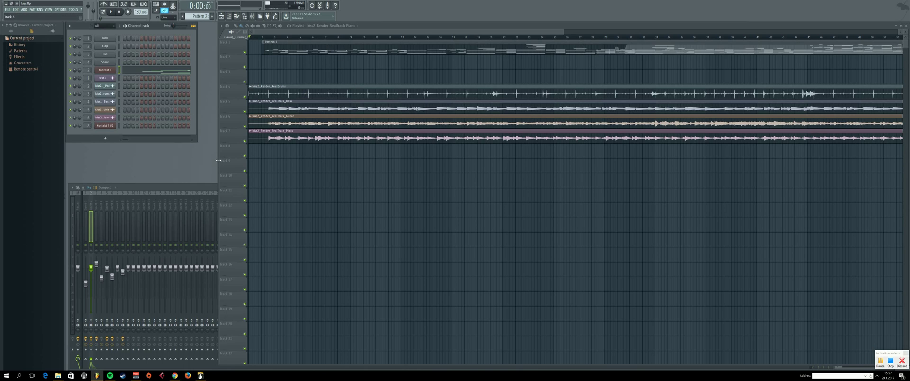
left_click(260, 37)
key("space")
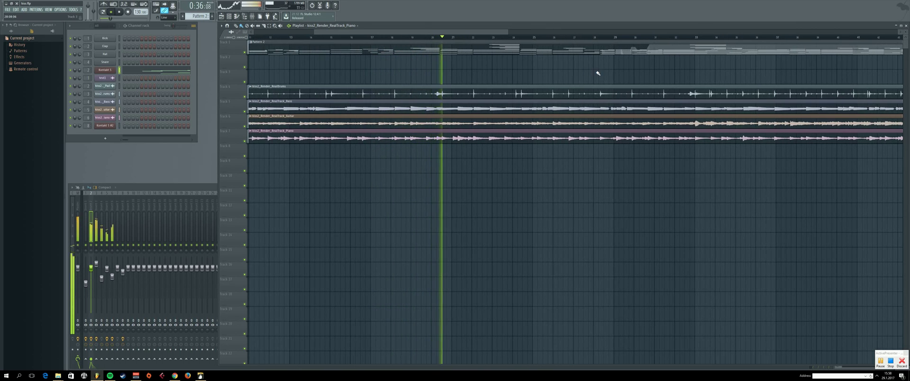
Follow the playback across the enlarged MIDI, drum, bass, guitar and piano tracks, and stop it.
scroll(906, 44, "up", 3)
scroll(906, 43, "up", 2)
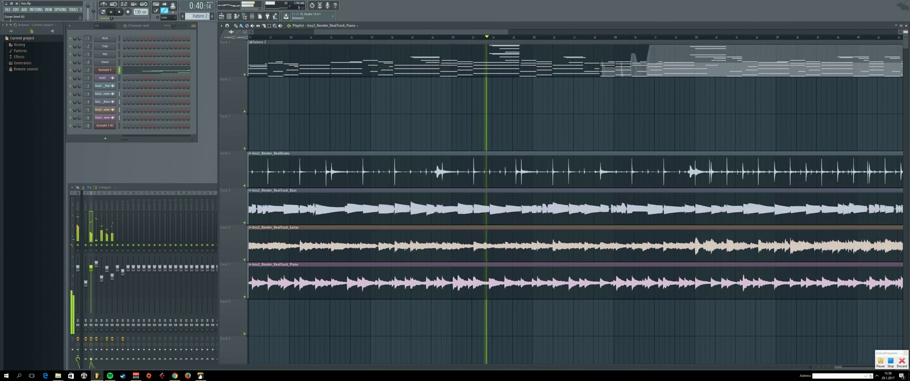
scroll(906, 44, "up", 2)
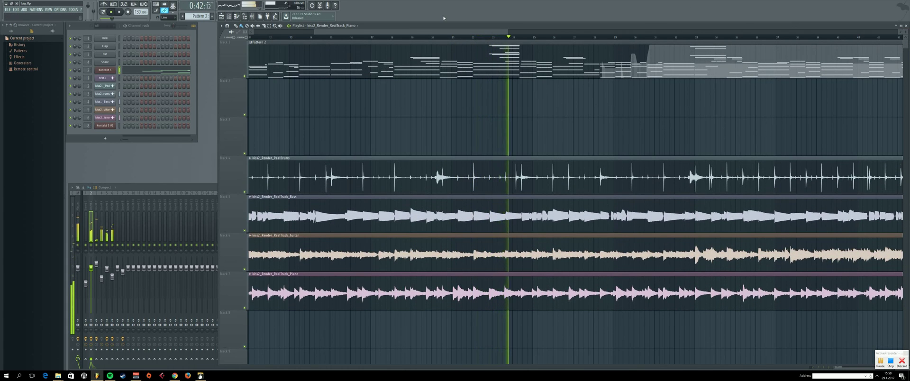
left_click_drag(467, 34, 494, 35)
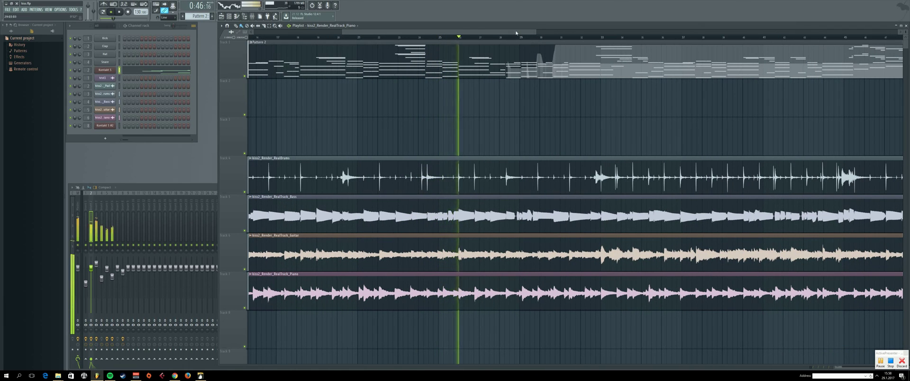
left_click_drag(523, 34, 585, 35)
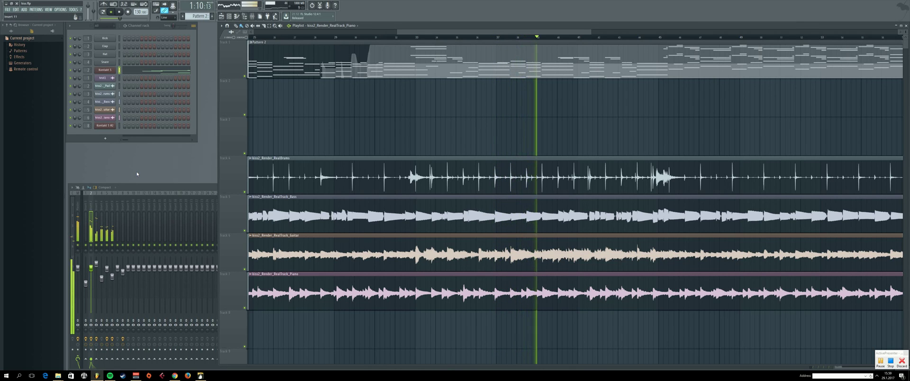
key("space")
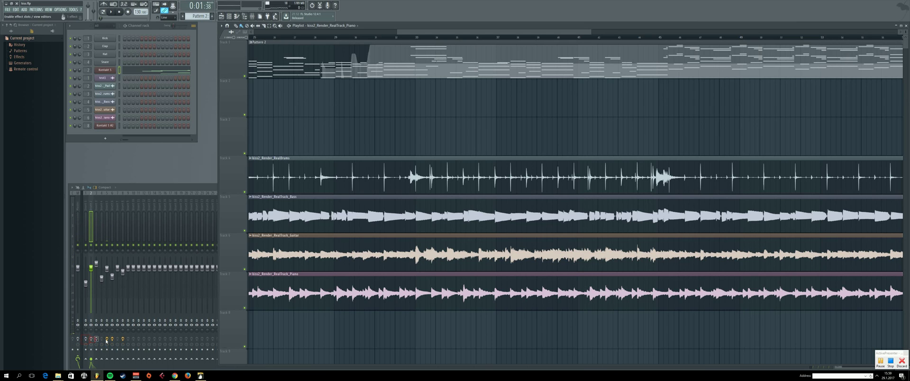
Play the playlist from about the 0:56 mark and stop the playback.
left_click(386, 38)
key("space")
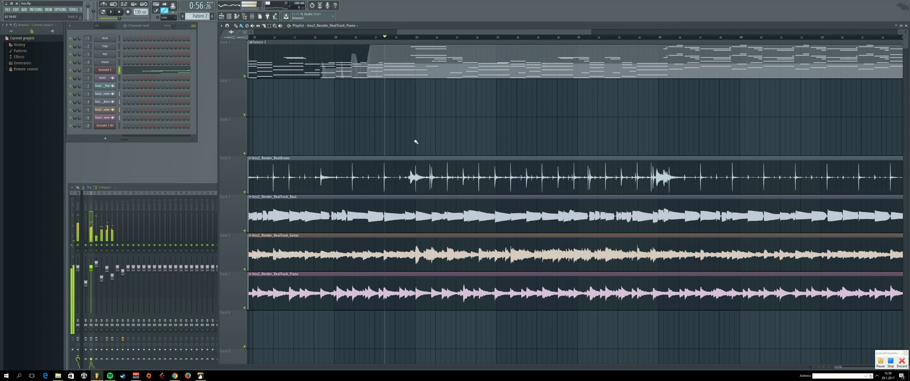
key("space")
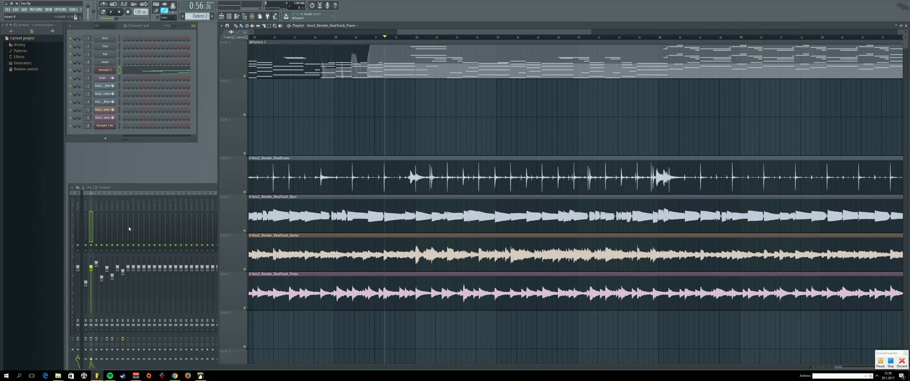
Expand the mixer to show all its tracks and the selected insert's effect slots.
double_click(149, 188)
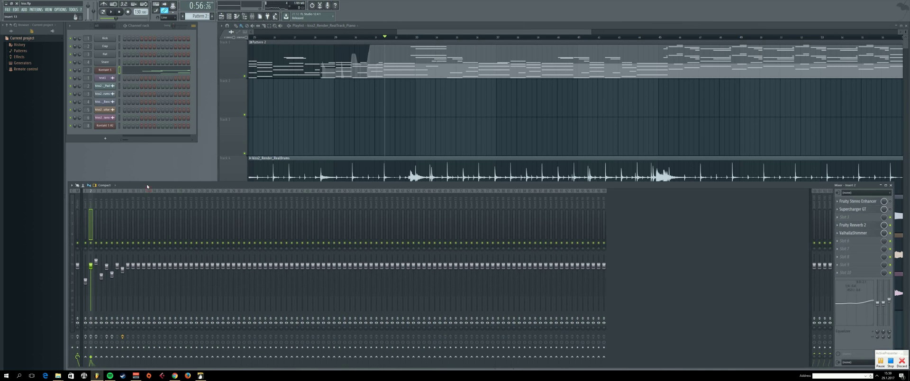
Move the mixer window up and switch off the effect slots on the master and the used inserts.
left_click_drag(149, 188, 147, 172)
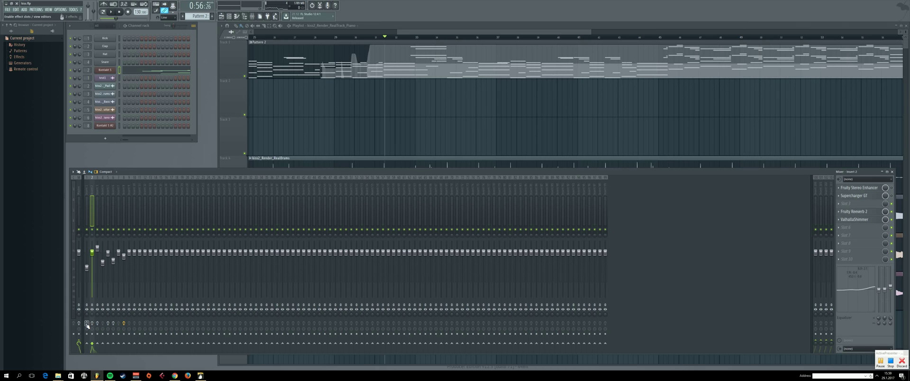
left_click(108, 323)
left_click(113, 323)
Bring the playlist to the front, play the tracks without effects from about the 0:56 mark, and stop.
left_click(416, 41)
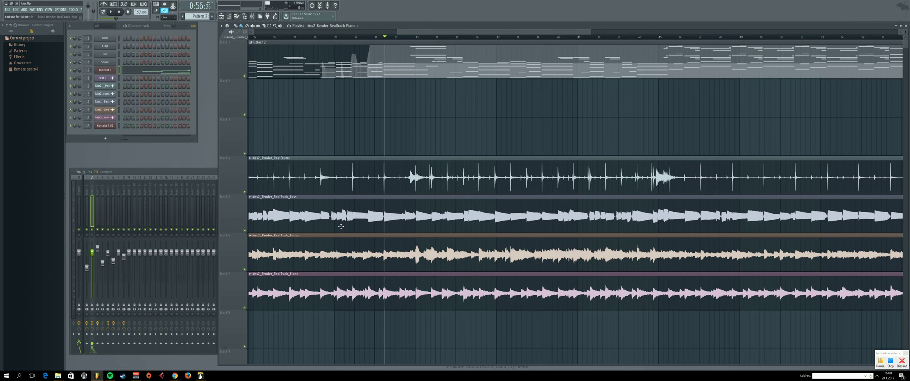
key("space")
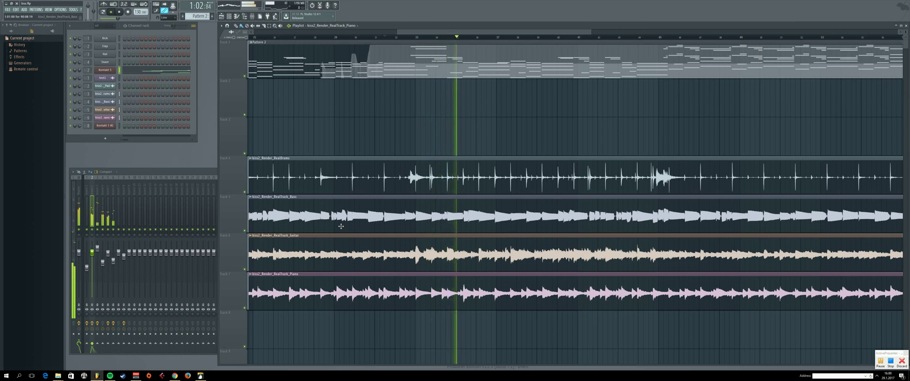
key("space")
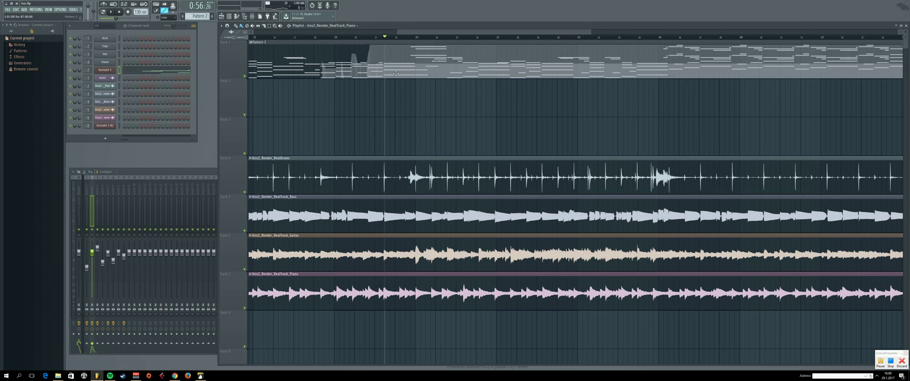
Switch to Band-in-a-Box, raise its window, show the tracks' plugin assignments in the mixer, and return to FL Studio.
left_click(200, 376)
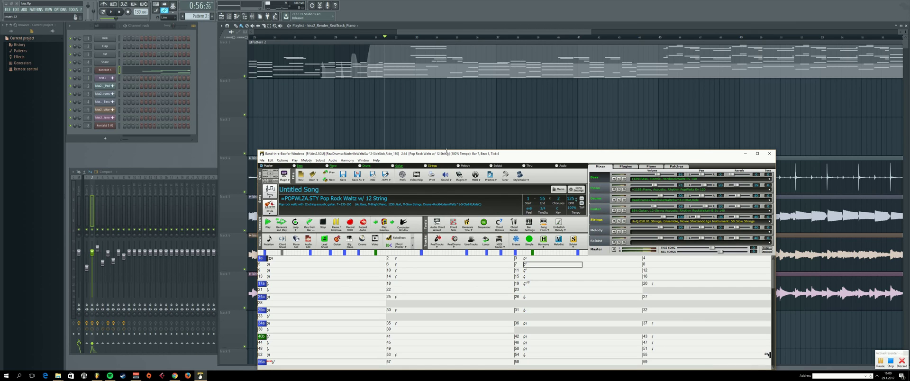
left_click_drag(440, 151, 418, 75)
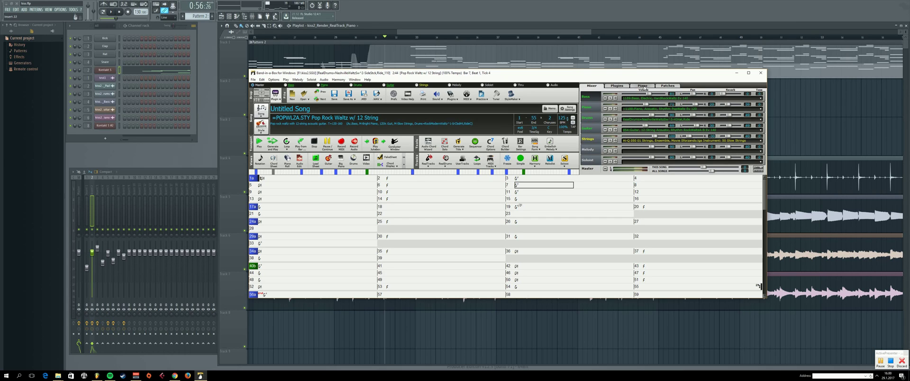
left_click(625, 88)
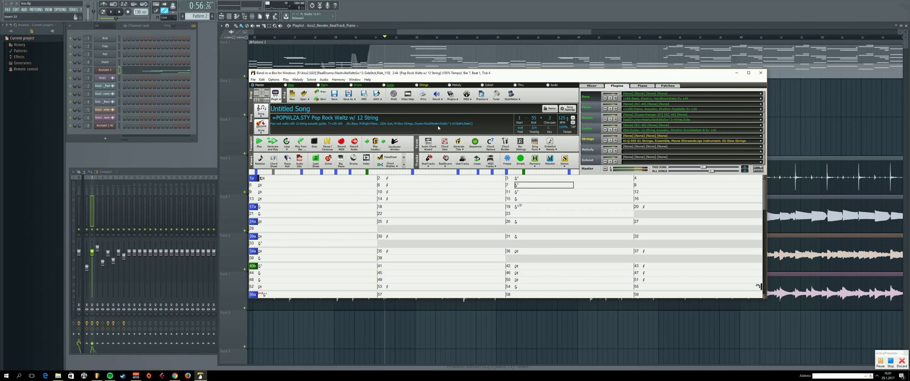
left_click(190, 155)
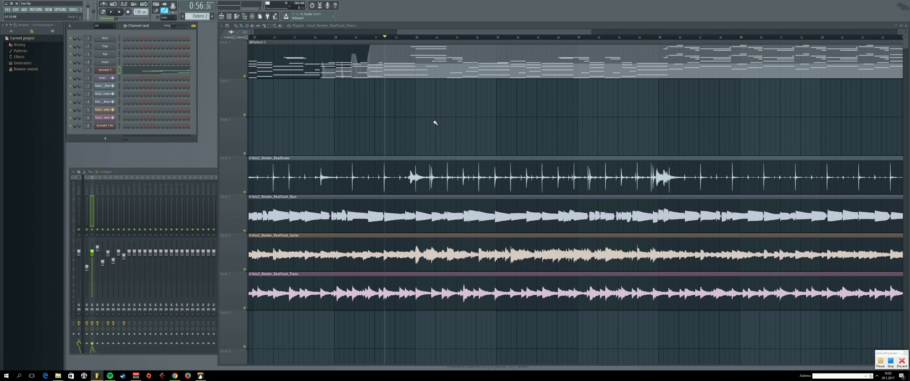
Switch to Chrome, look over the PG Music home page, and open the Band-in-a-Box Windows page.
left_click(174, 376)
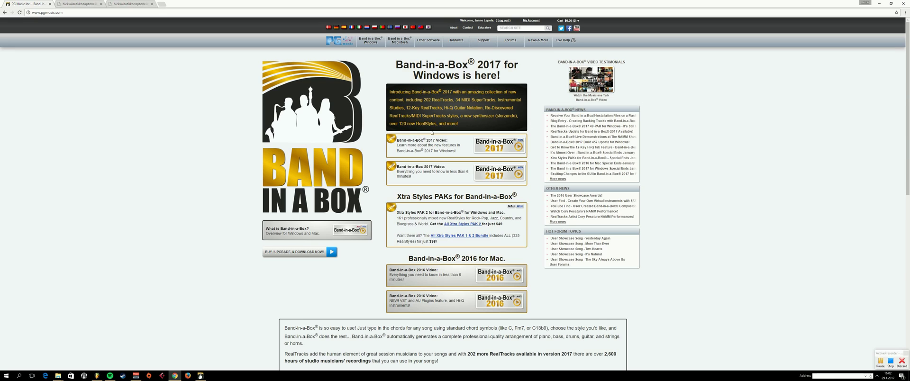
scroll(432, 133, "down", 4)
scroll(419, 138, "up", 4)
left_click(371, 40)
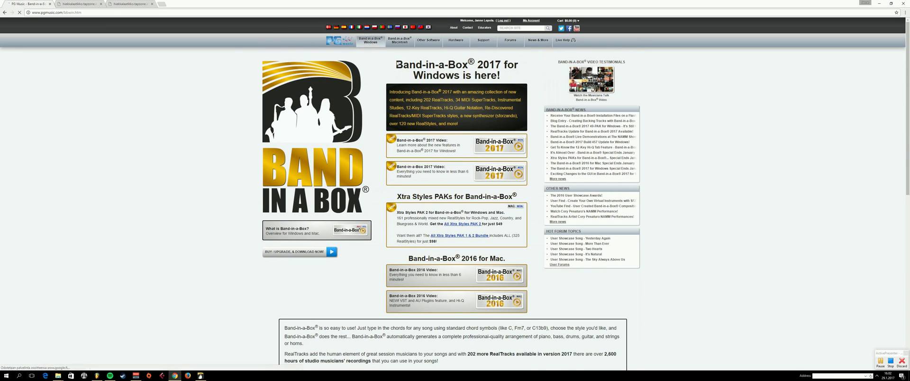